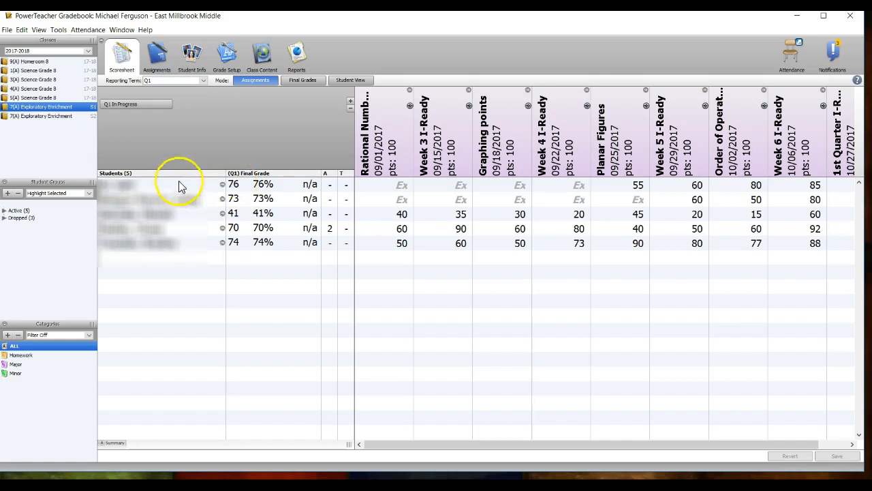
- Fill the Q1 final grades for the class with grade P, replacing all existing grades and turning on manual override
right_click(233, 185)
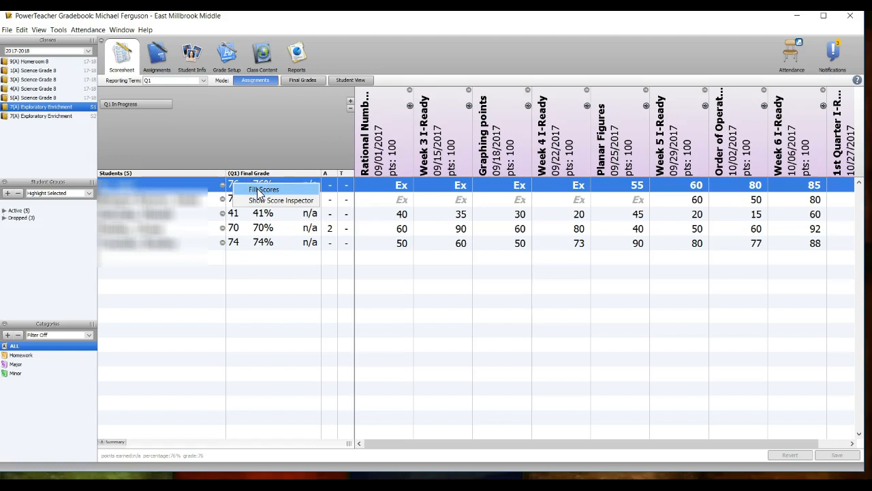
left_click(263, 190)
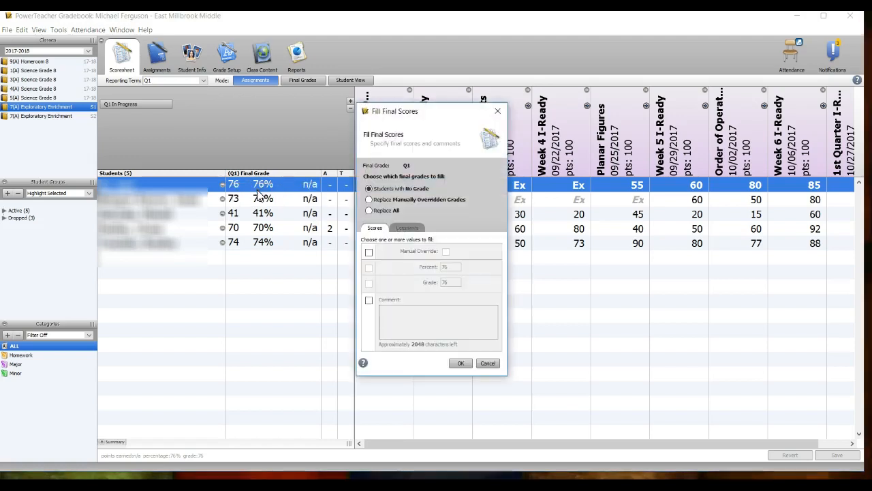
left_click(369, 211)
left_click(369, 253)
left_click(446, 252)
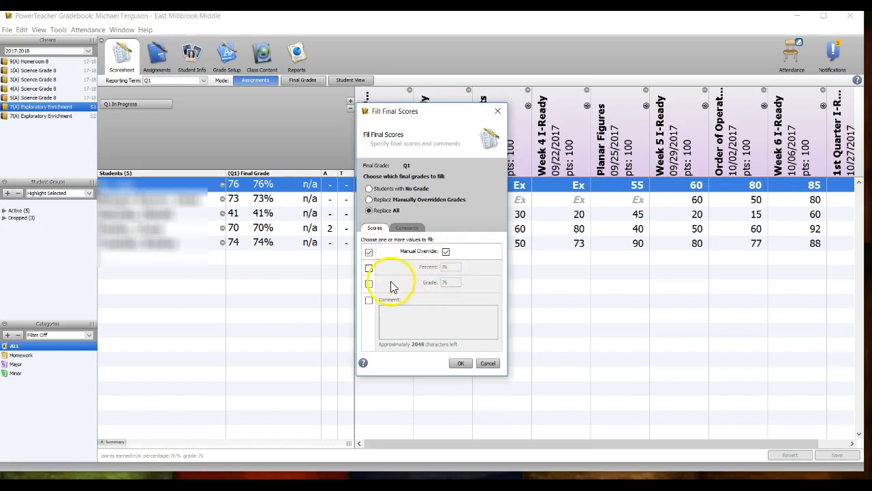
left_click(370, 285)
left_click(443, 282)
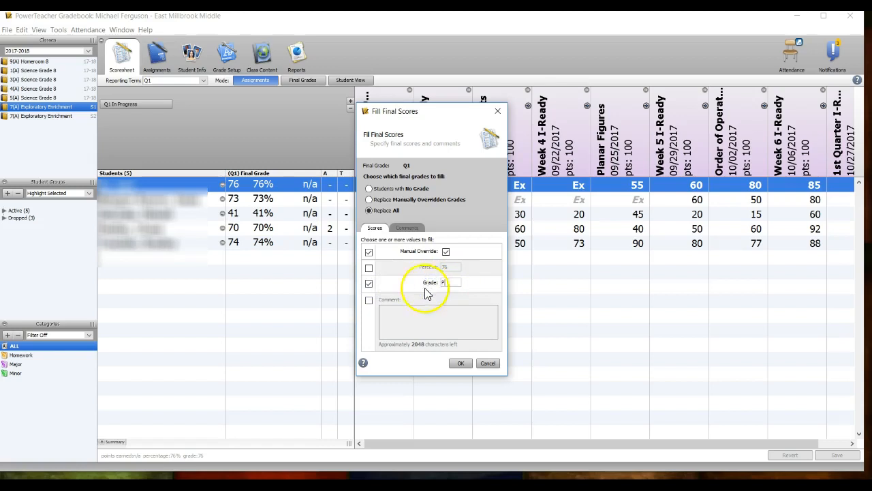
left_click(460, 363)
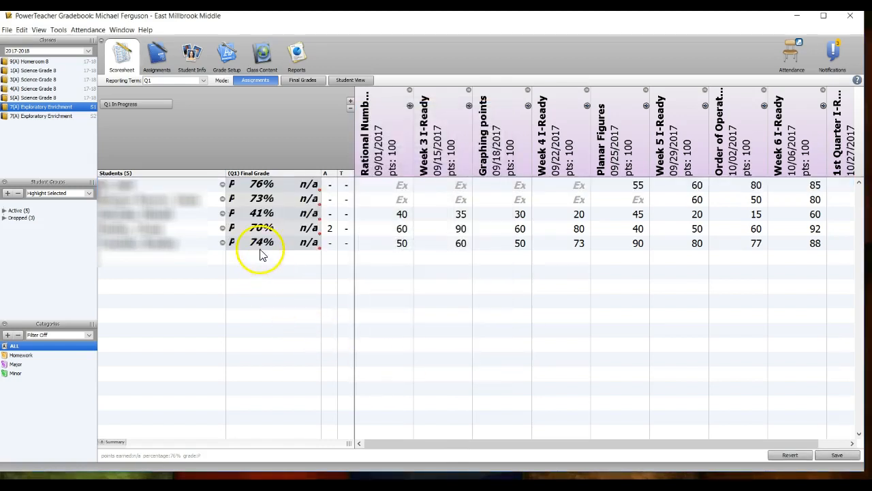
- Change the Q1 final grade of the student with 41% to F in the score inspector
left_click(233, 215)
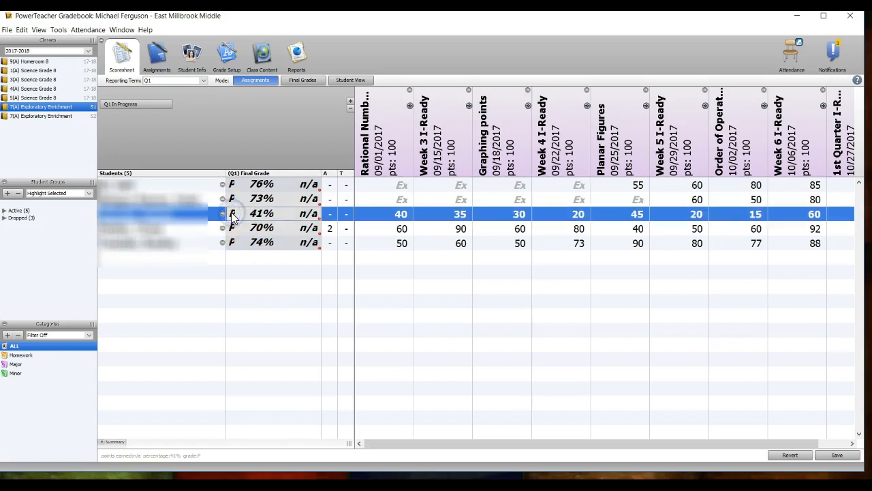
right_click(242, 217)
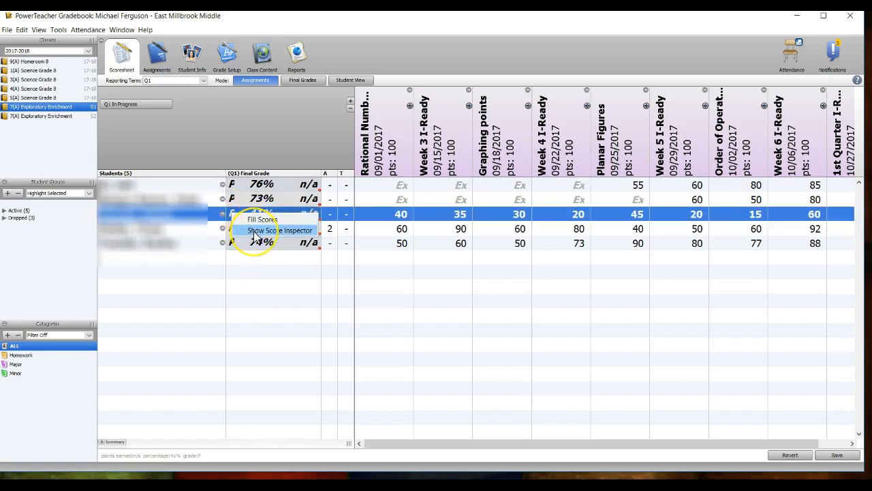
left_click(254, 231)
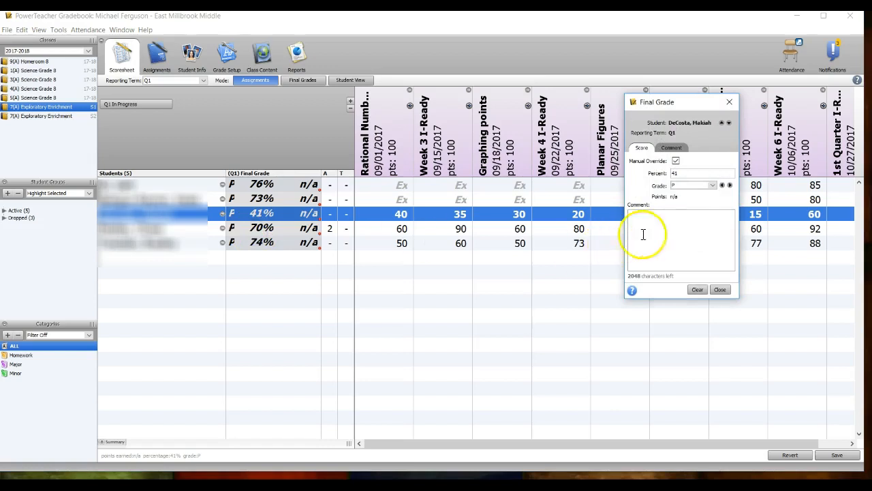
left_click(689, 188)
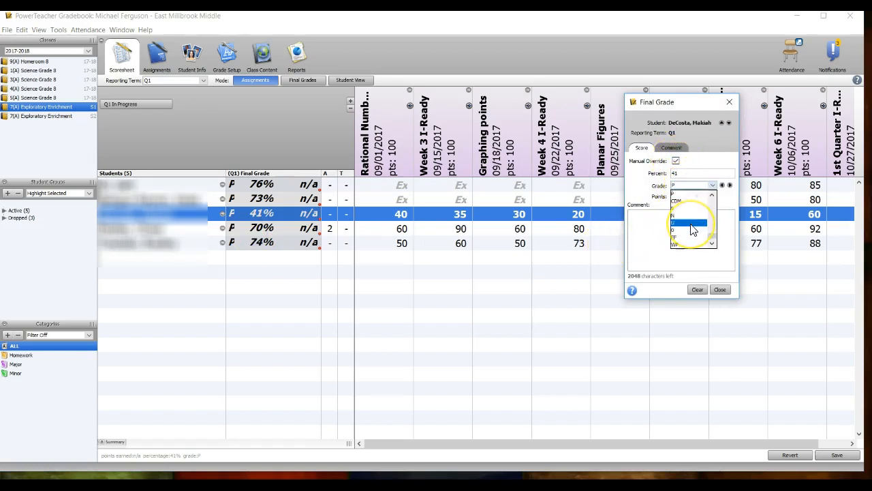
left_click(688, 188)
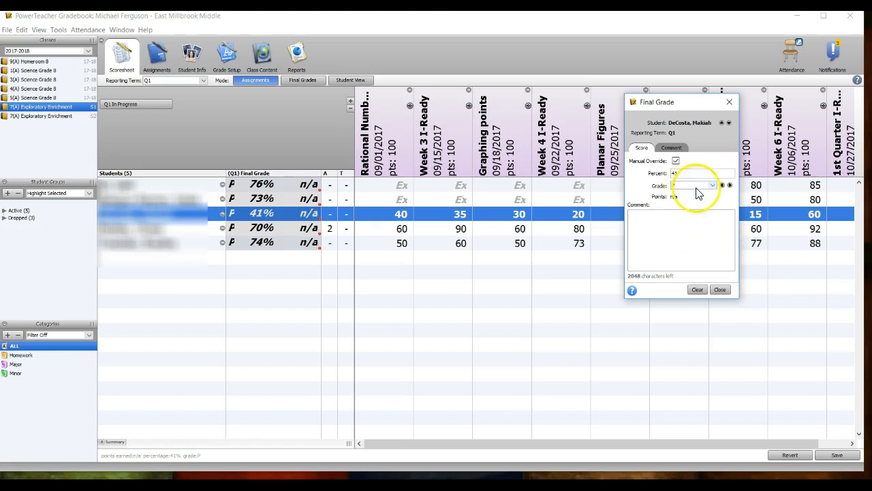
left_click(712, 186)
left_click(712, 198)
left_click(712, 197)
left_click(712, 197)
left_click(712, 197)
left_click(688, 202)
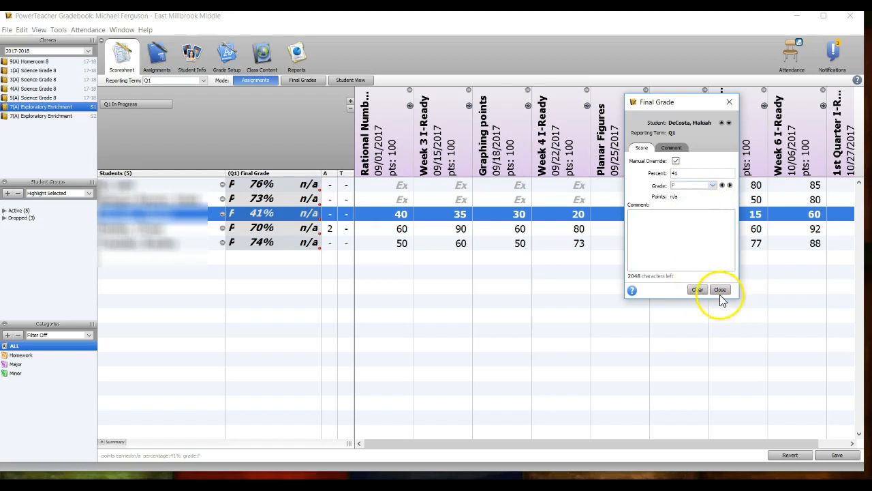
left_click(721, 292)
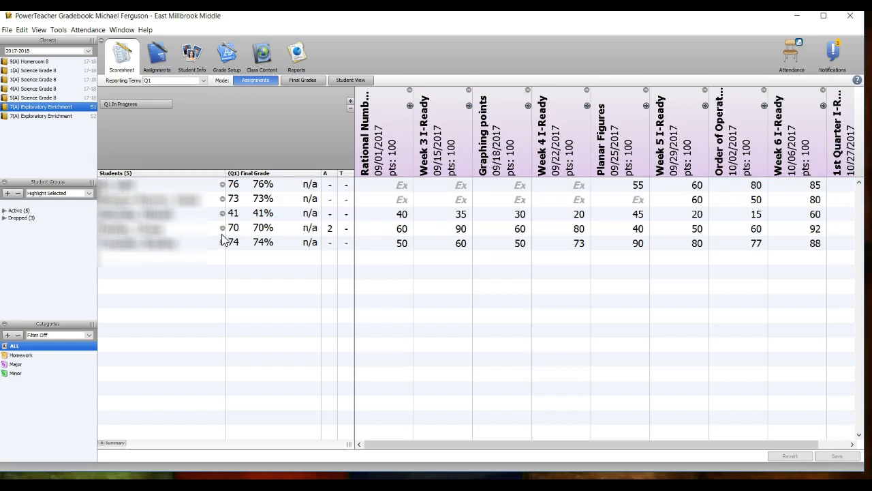
- Create an editable copy of the NC 10-Point Scale grade scale and open its details
left_click(227, 60)
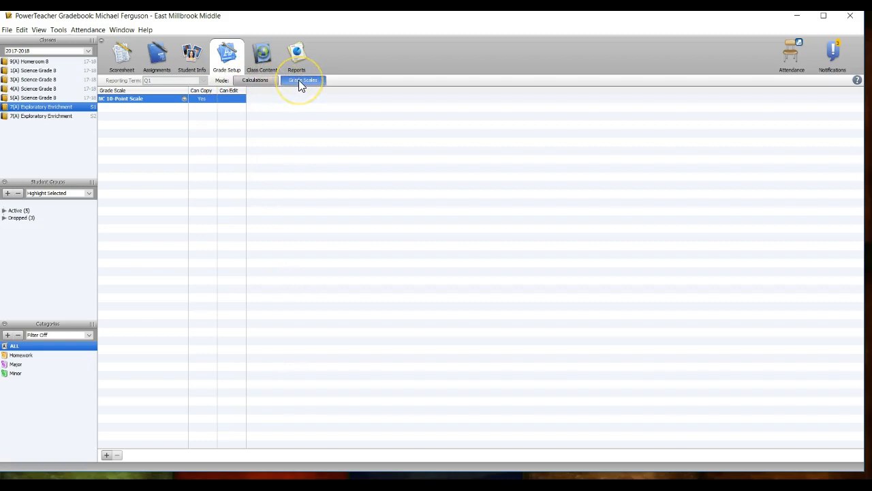
left_click(269, 79)
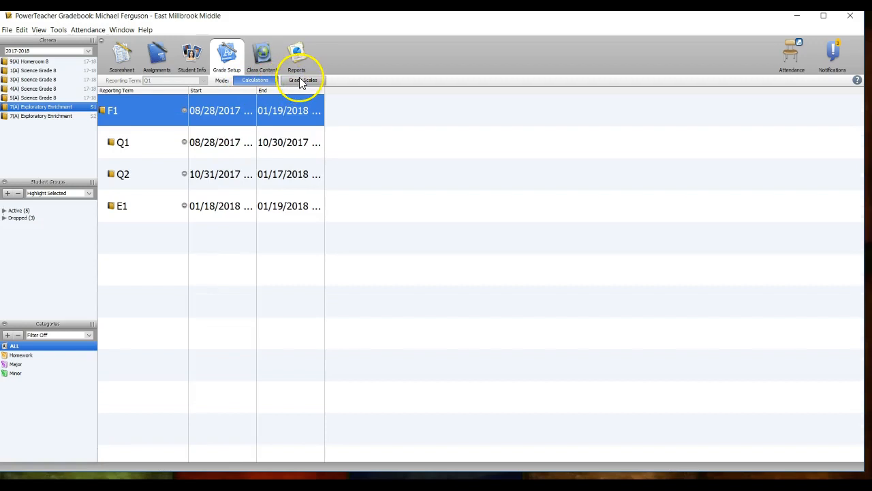
left_click(302, 81)
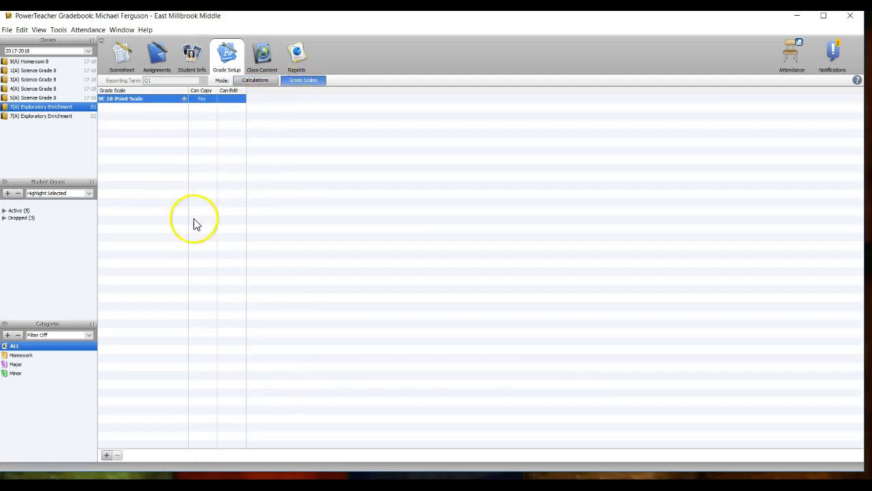
left_click(107, 453)
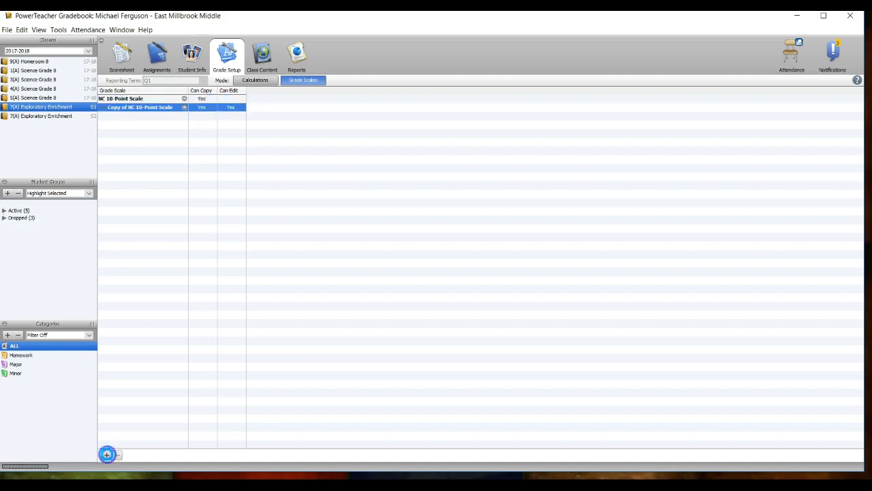
left_click(183, 108)
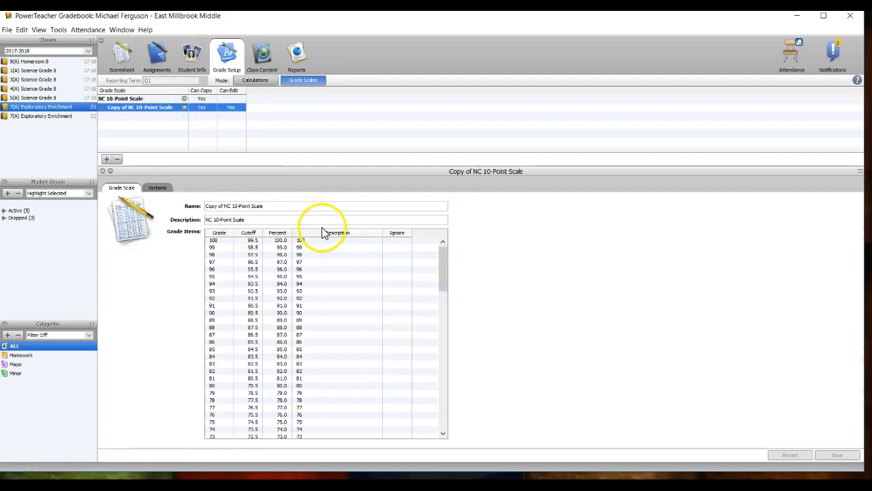
- Name the copied grade scale Pass/Fail and describe it as Pass/Fail for Math Acceleration
triple_click(293, 206)
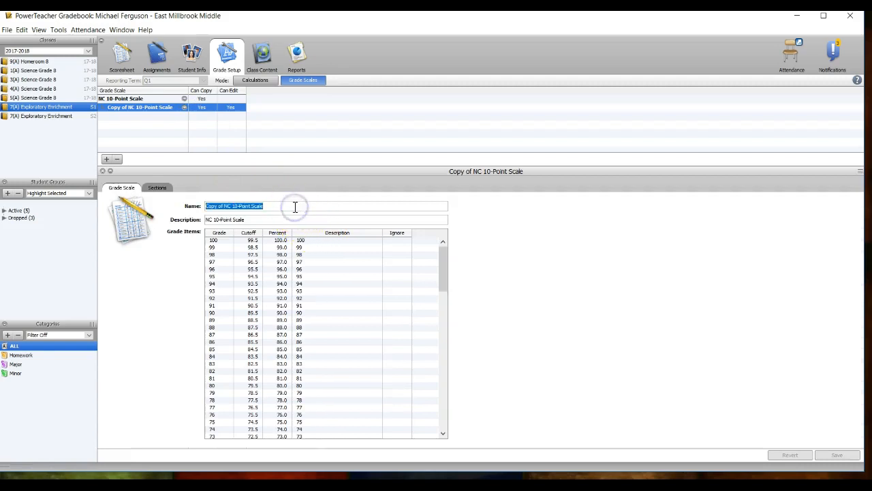
type("Pass/Fail")
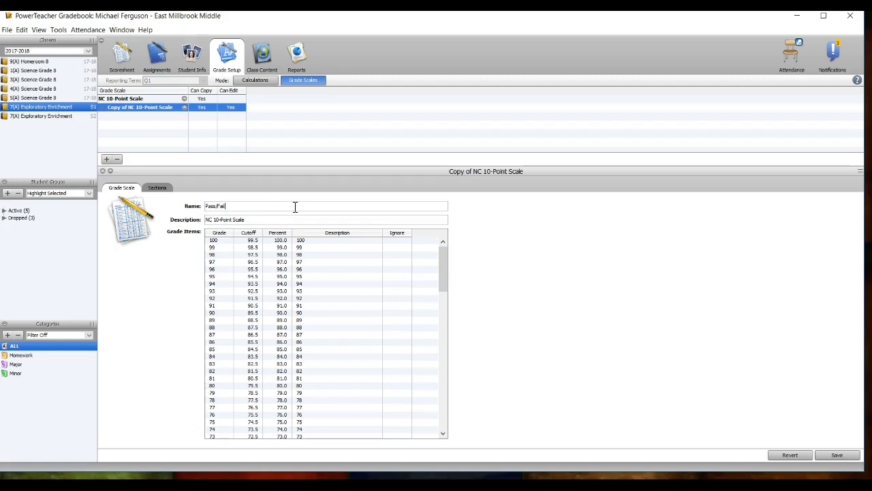
triple_click(269, 219)
type("Pass/Fail for Math Acceleration")
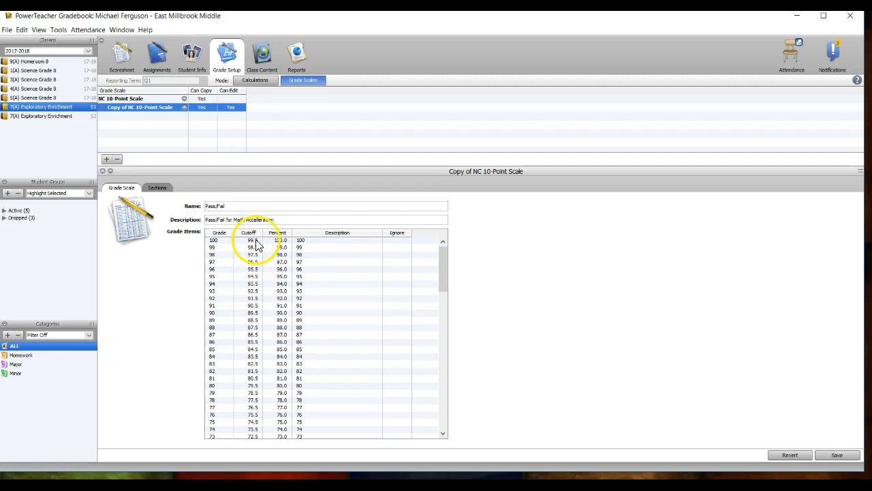
- Set the cutoff of every numeric grade from 100 down to 0 to 0 in the Pass/Fail scale
double_click(256, 241)
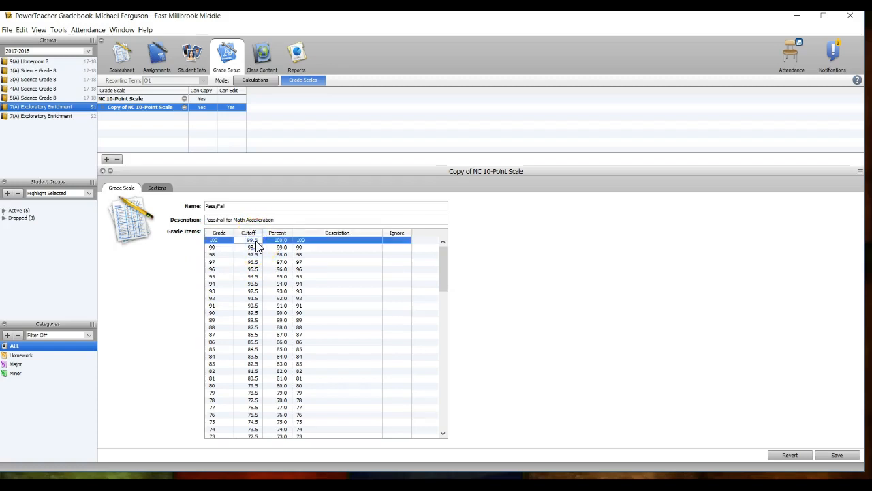
type("0 0 0 0 0 0 0 0 0 0 0 0 0 0 0 0 0 0 0 0 0 0 0 0 0 0 0 0 0 0 0 0 0 0 0 0 0 0 0")
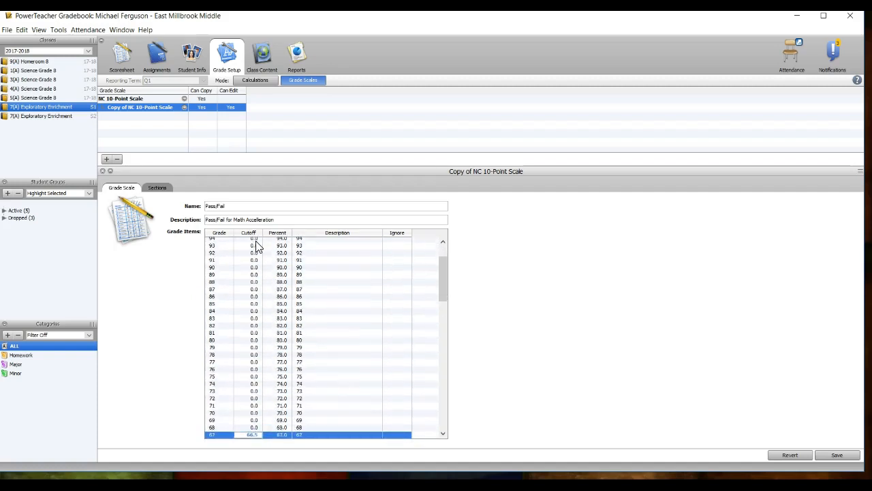
type(" 0 0 0 0 0 0 0 0 0 0 0")
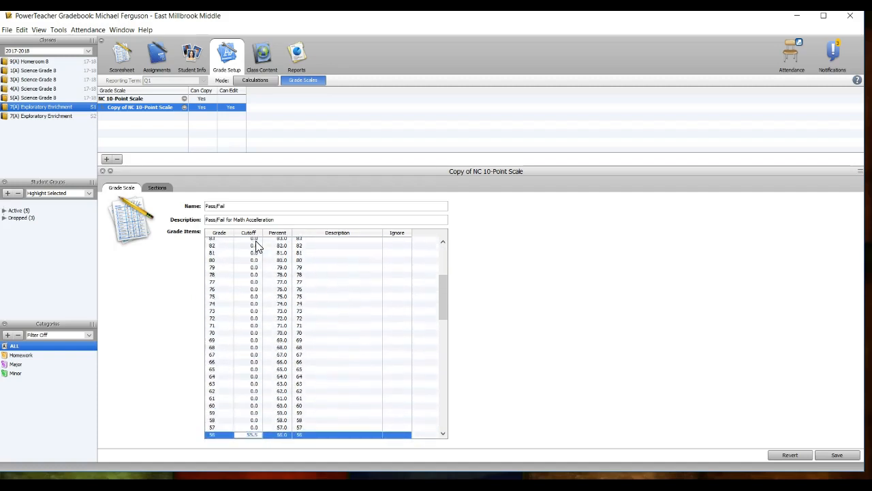
type(" 0 0 0 0 0 0 0 0 0 0")
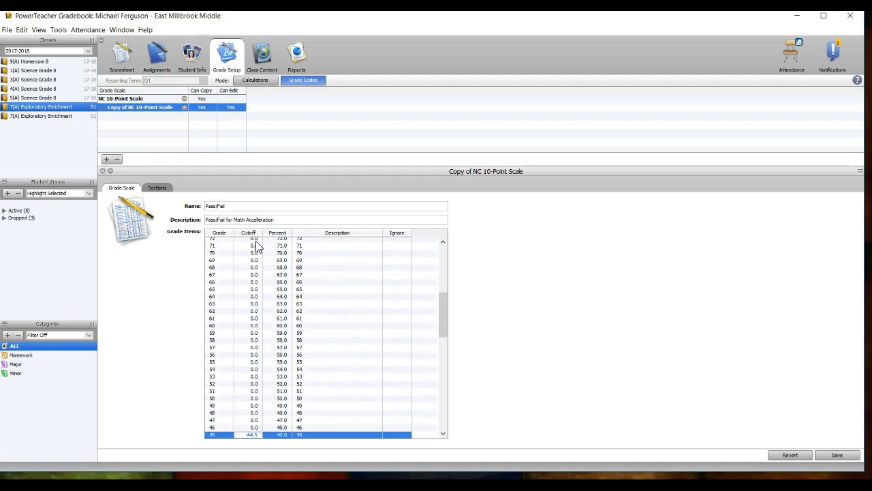
type(" 0 0 0 0 0 0 0 0 0 0")
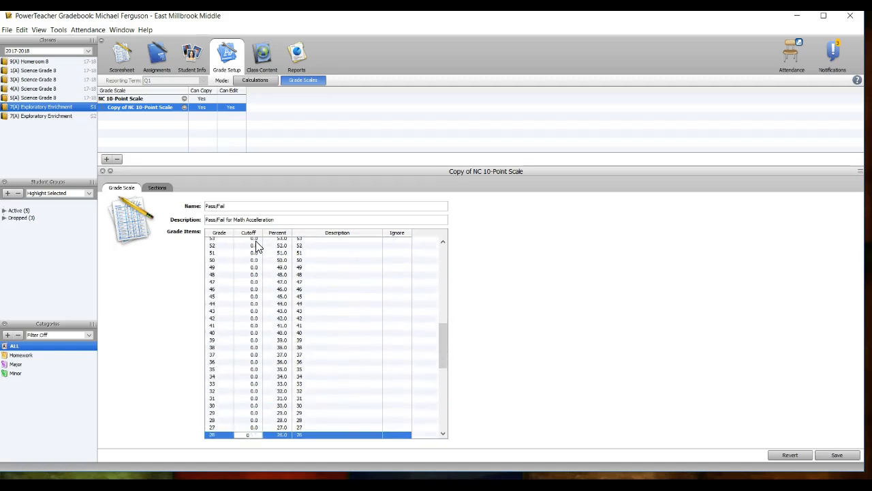
type(" 0 0 0 0 0 0 0 0 0 0 0 0 0 0 0 0 0 0")
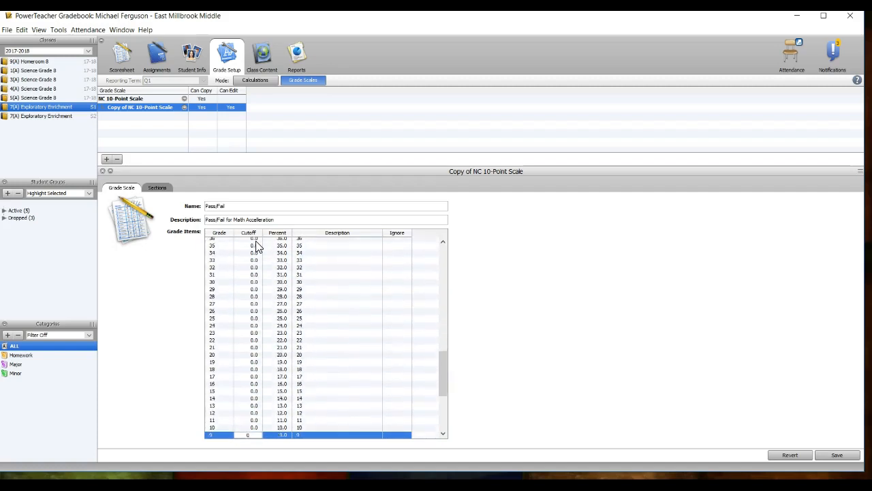
type(" 0 0 0 0 0 0 0 0 0 0 0 ")
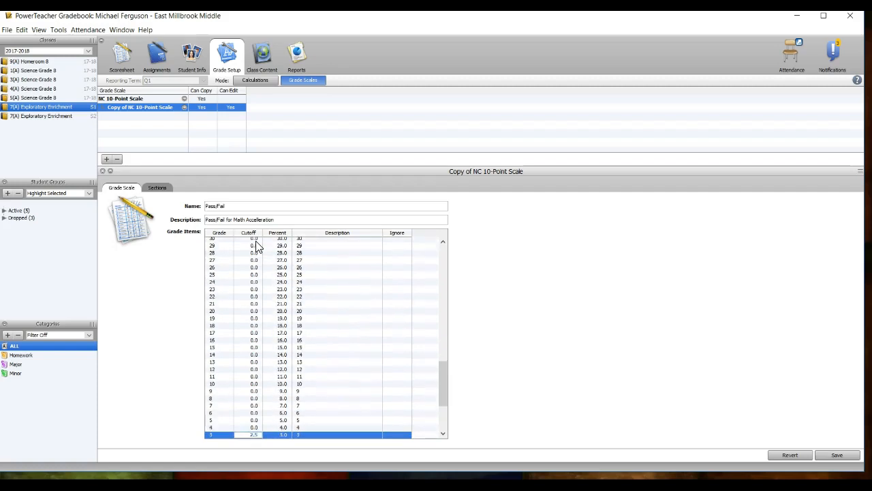
type("0")
key("Return")
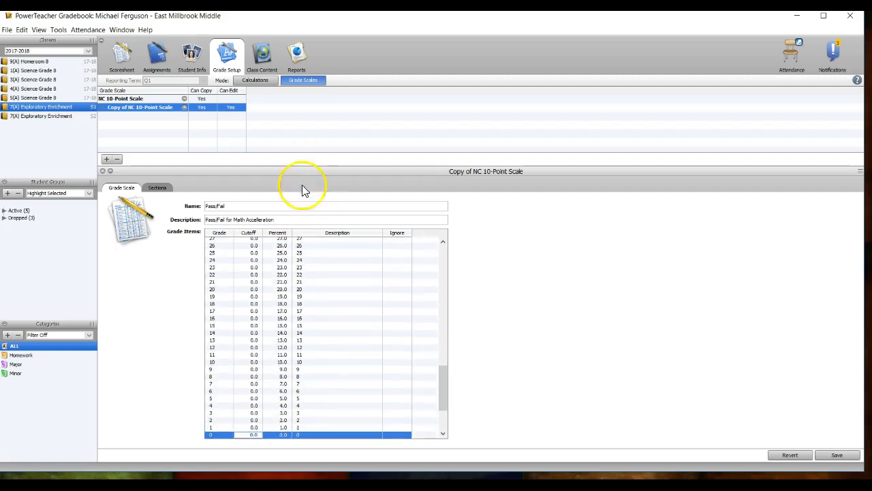
- Set the cutoff of the P (Pass) grade to 60 and save the Pass/Fail scale
left_click_drag(443, 386, 449, 425)
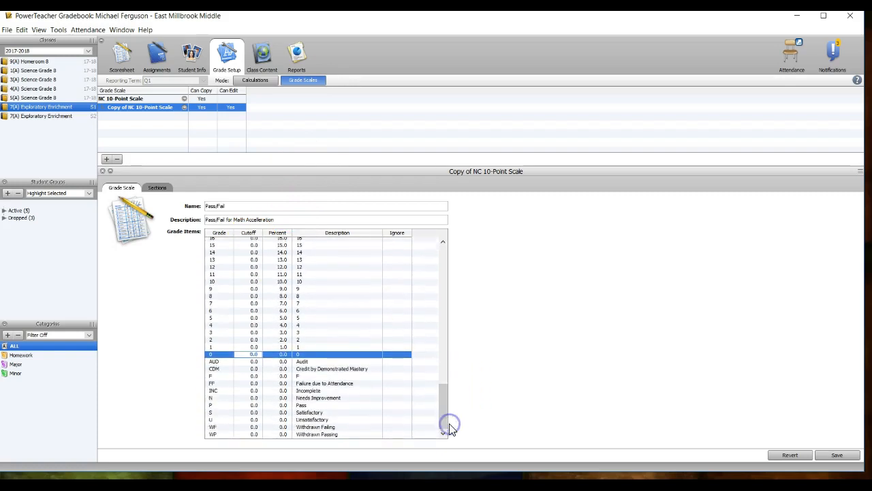
left_click(252, 406)
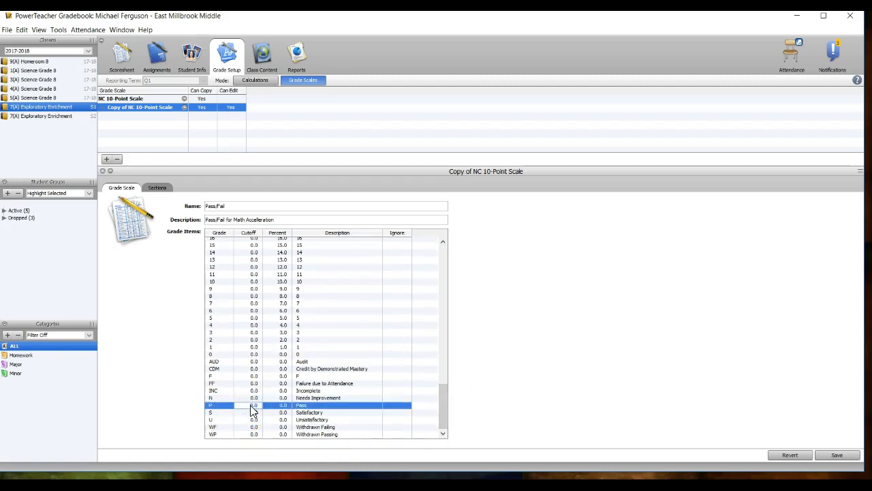
type("60")
key("Up")
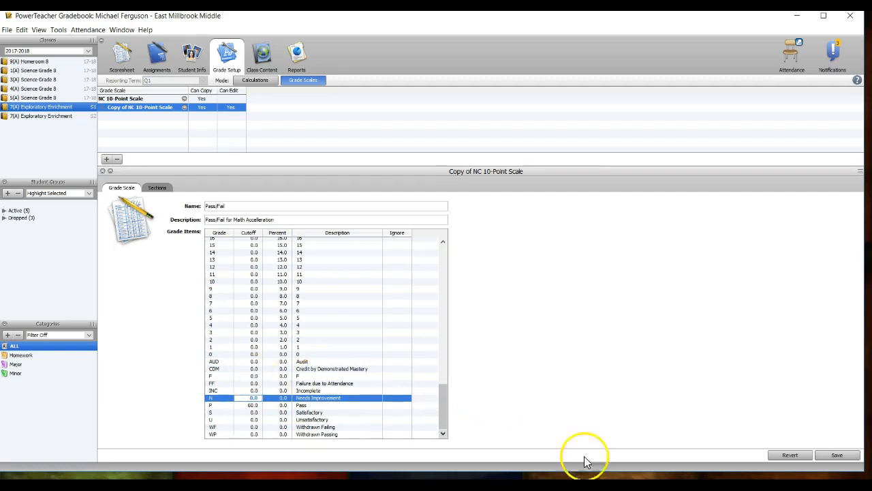
left_click(838, 456)
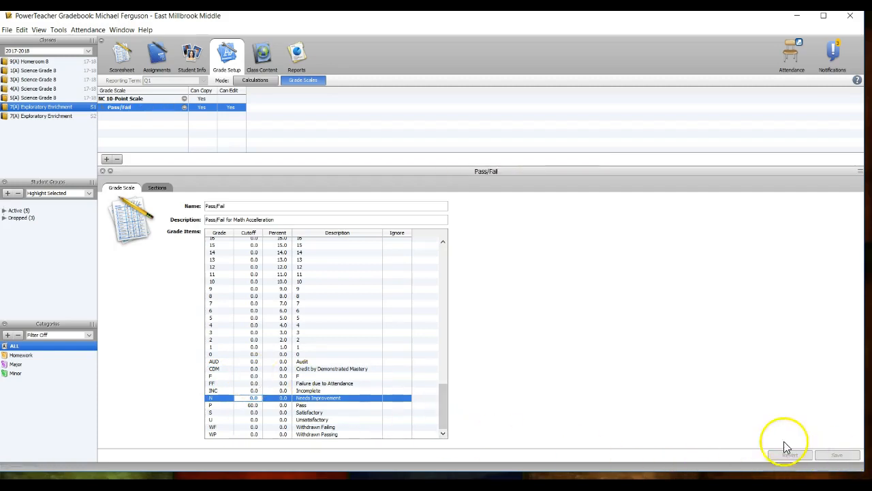
- Return to the class scoresheet, view the first student's individual scores, and go back to the assignment scores
left_click(117, 57)
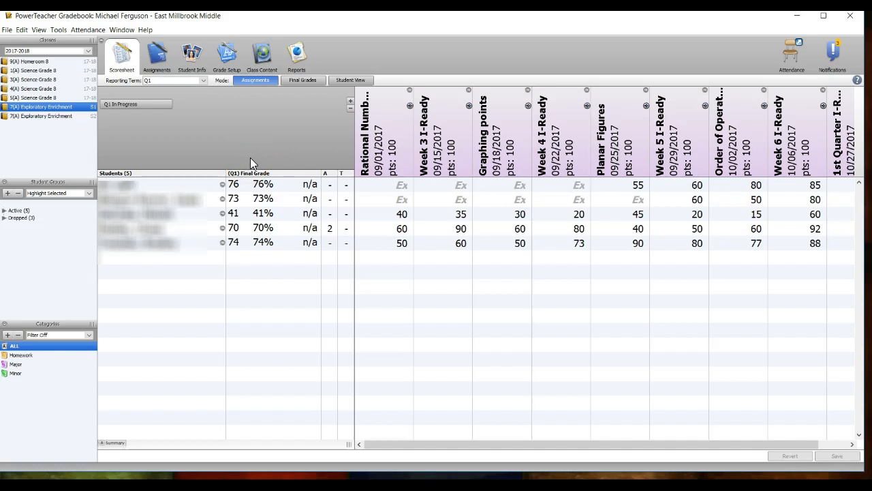
left_click(348, 81)
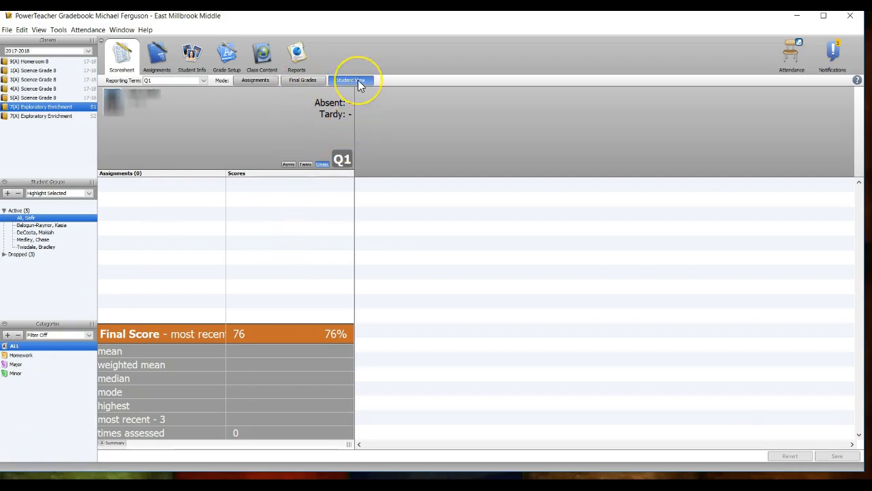
left_click(267, 82)
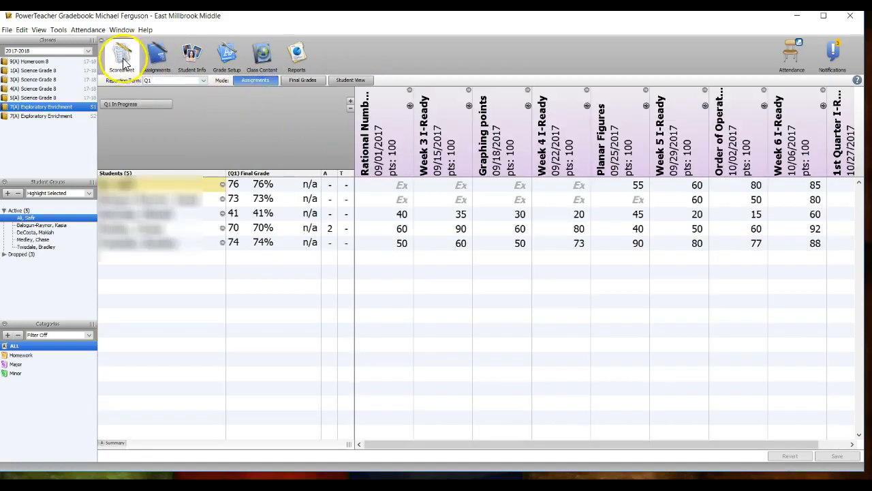
- Assign the Pass/Fail grade scale to all displayed students in the class's student information, and return to the scoresheet
left_click(194, 60)
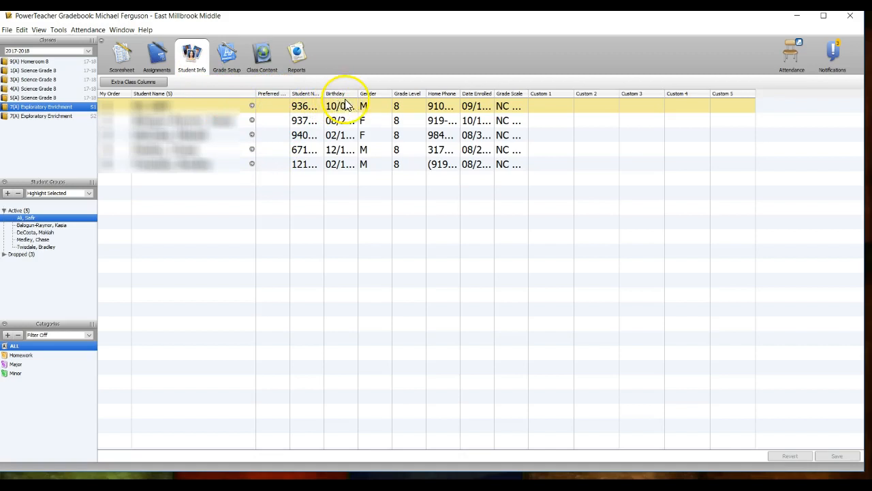
right_click(512, 109)
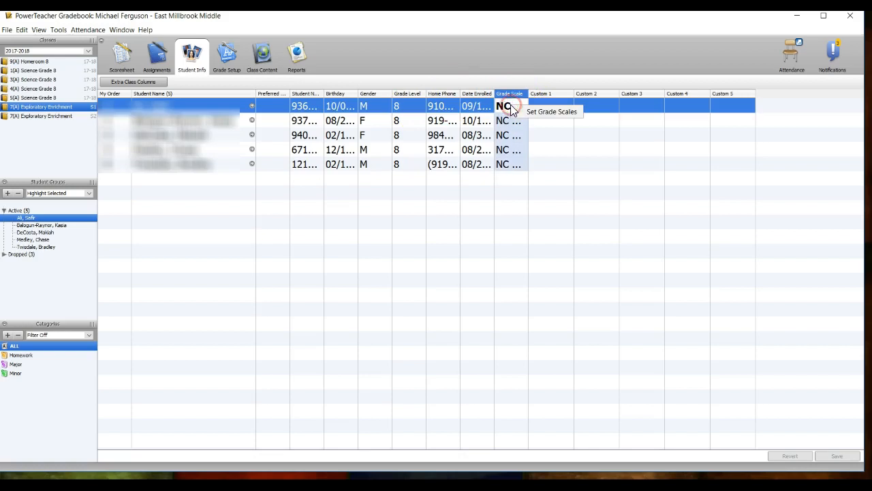
left_click(548, 114)
left_click(359, 257)
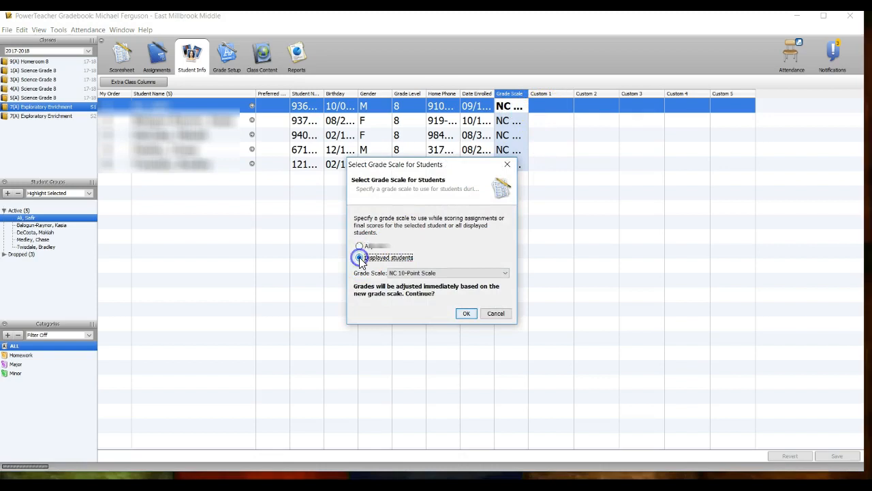
left_click(506, 274)
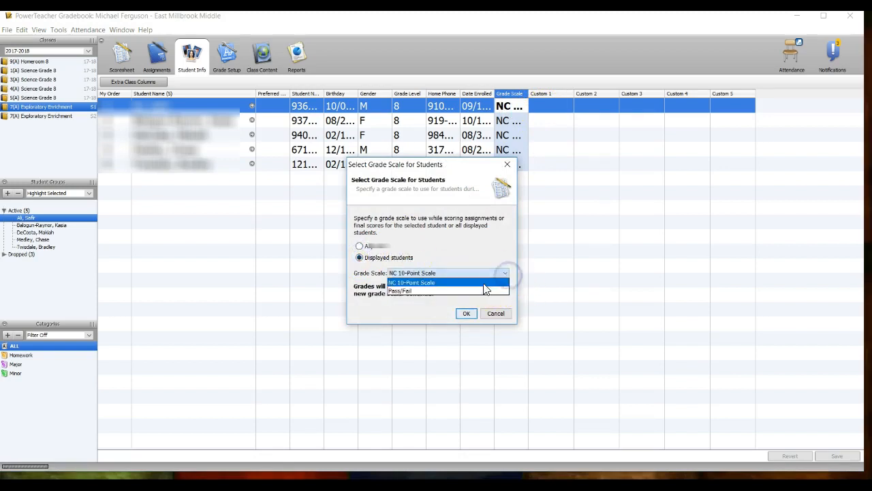
left_click(485, 291)
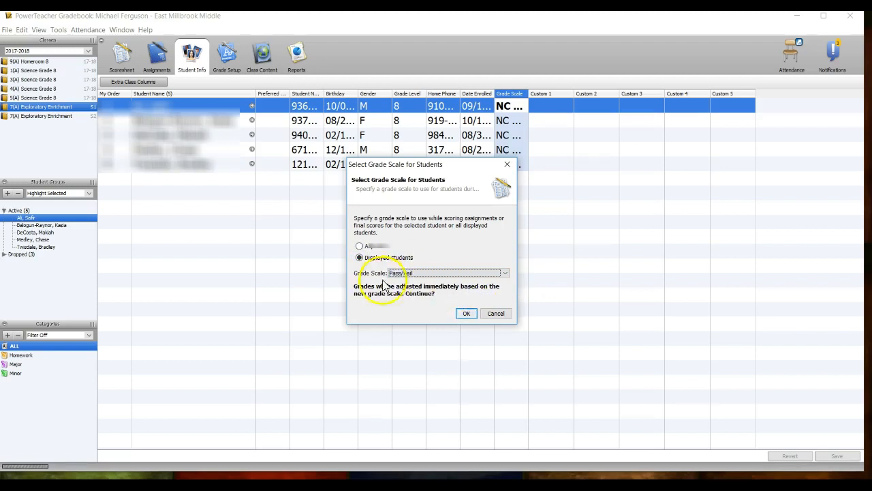
left_click(466, 314)
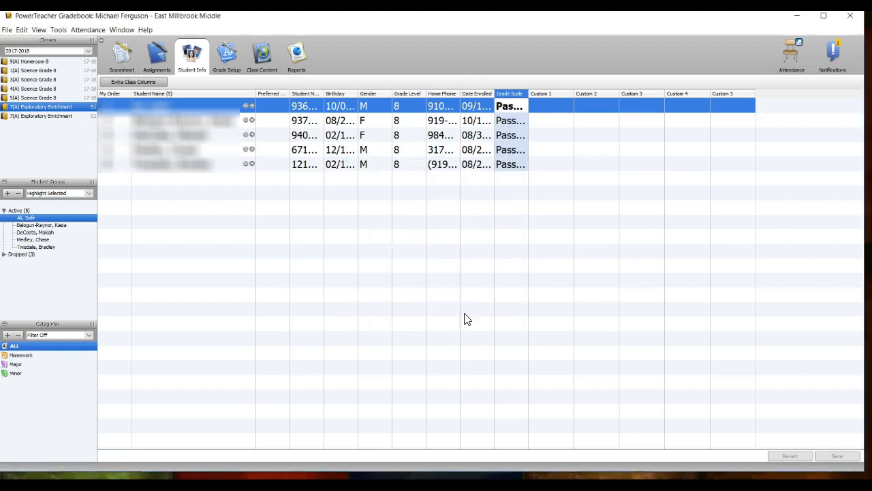
left_click(119, 58)
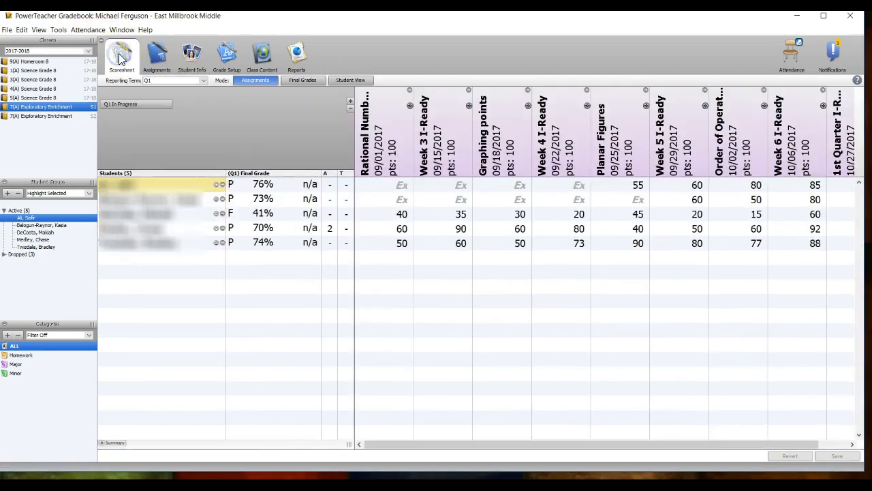